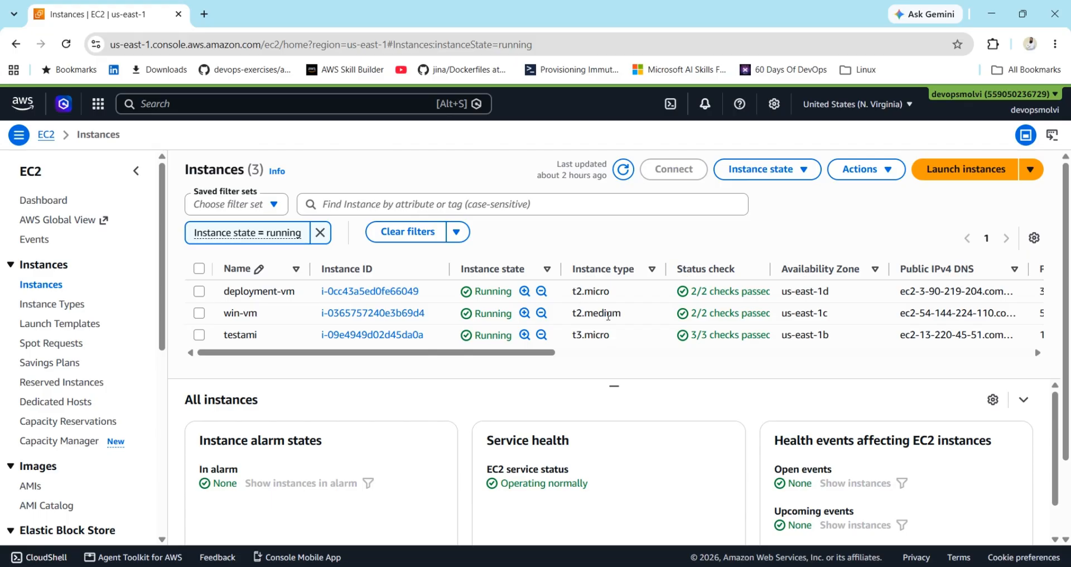
Review the AWS Budgets alert e-mail in Gmail and return to the EC2 instances list.
{"action": "key", "text": "alt+Tab"}
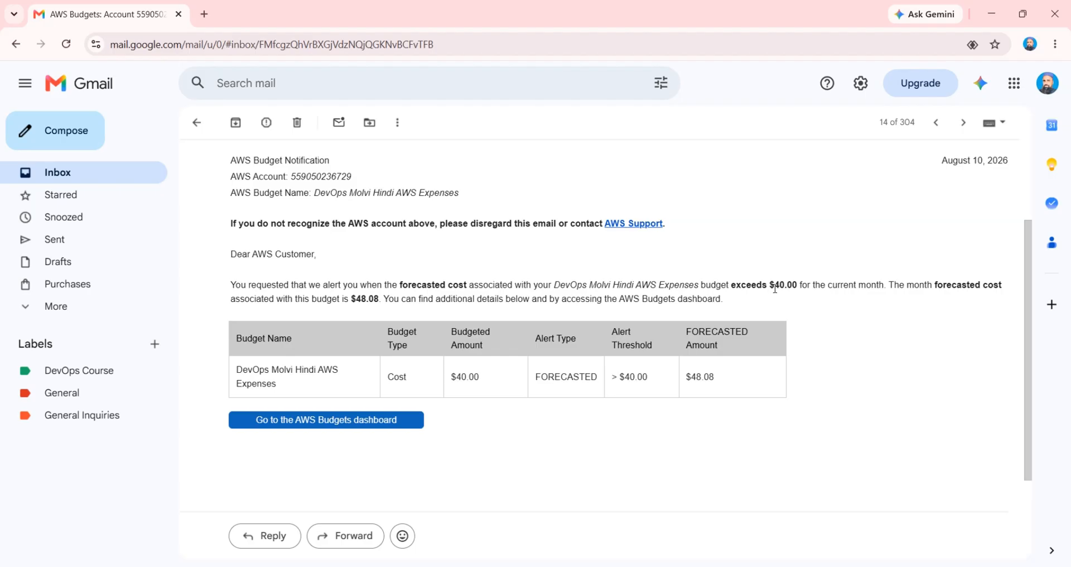
{"action": "left_click", "coordinate": [636, 566]}
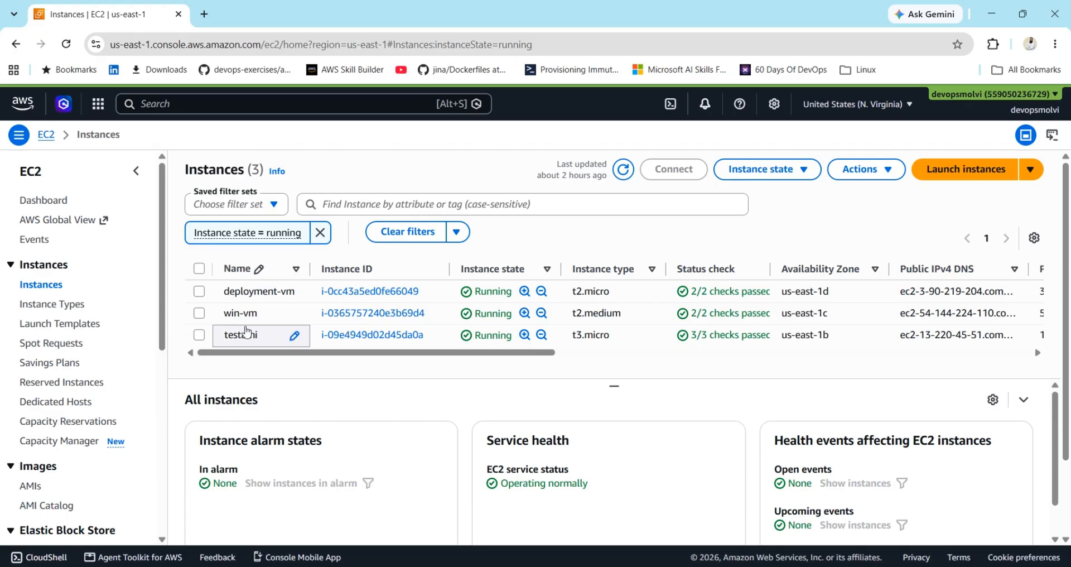
Select the win-vm instance in the list of running instances.
{"action": "left_click", "coordinate": [199, 314]}
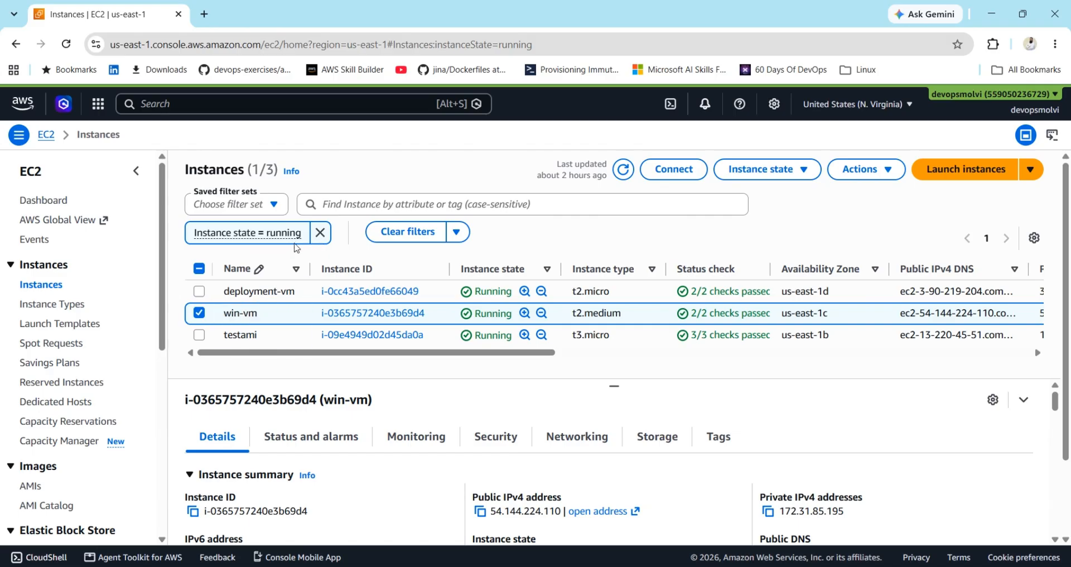
{"action": "left_click", "coordinate": [283, 206]}
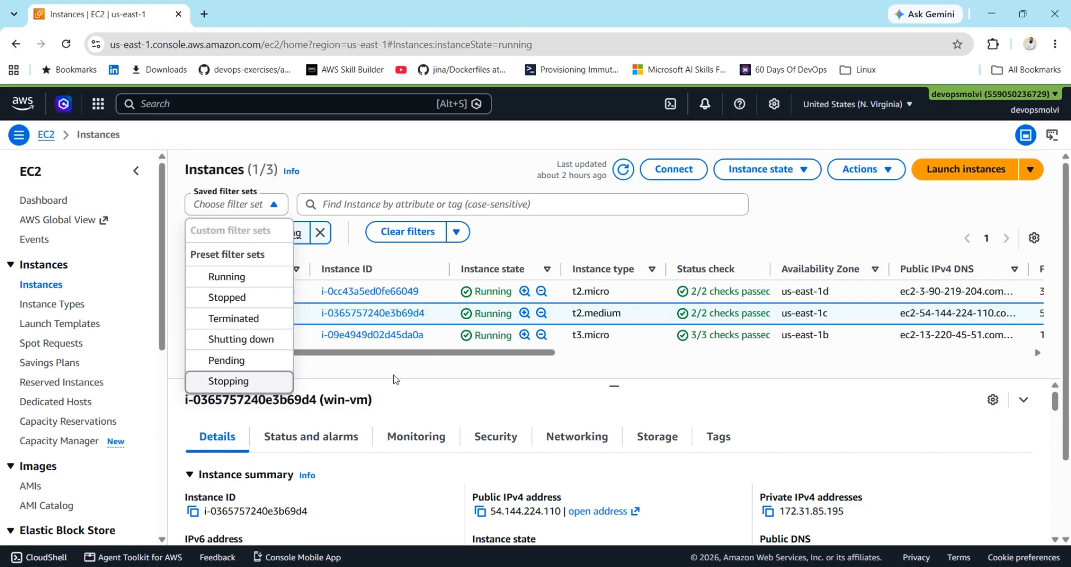
{"action": "left_click", "coordinate": [396, 379]}
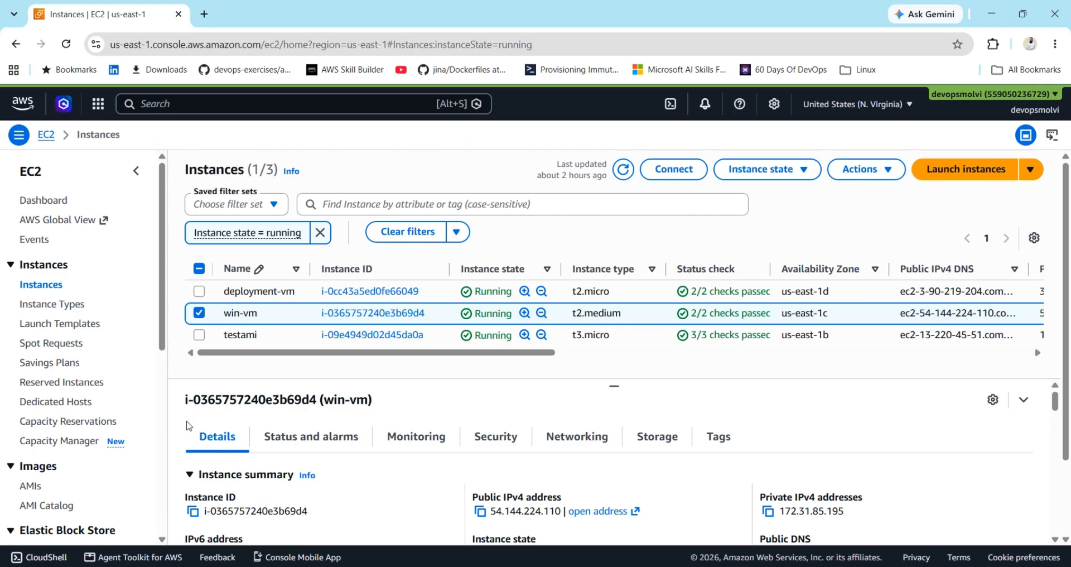
Look over the EBS snapshots and the EC2 dashboard's resources, returning to the running instances from there.
{"action": "left_click", "coordinate": [164, 460]}
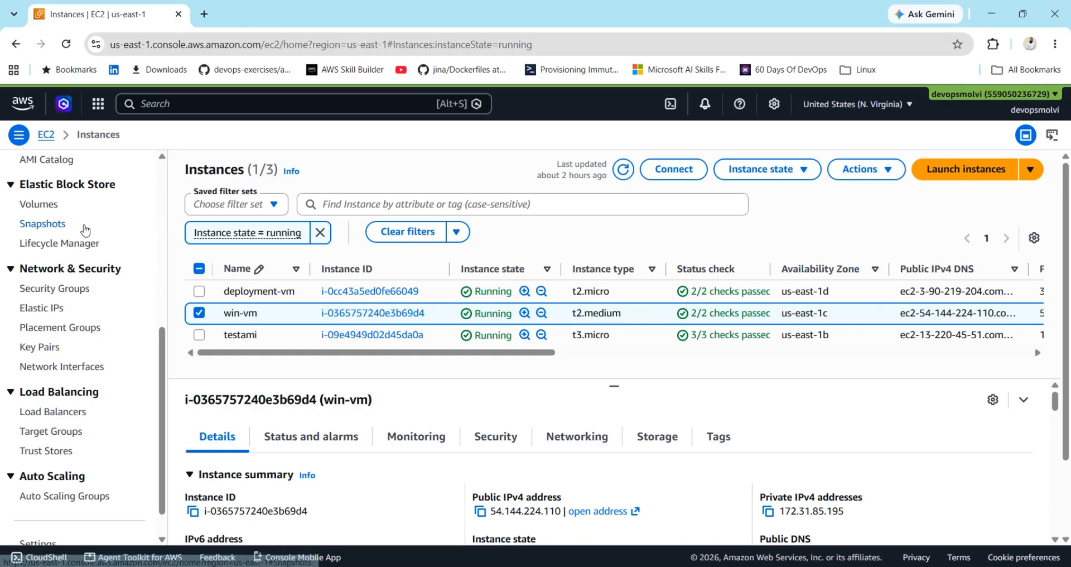
{"action": "left_click", "coordinate": [57, 225]}
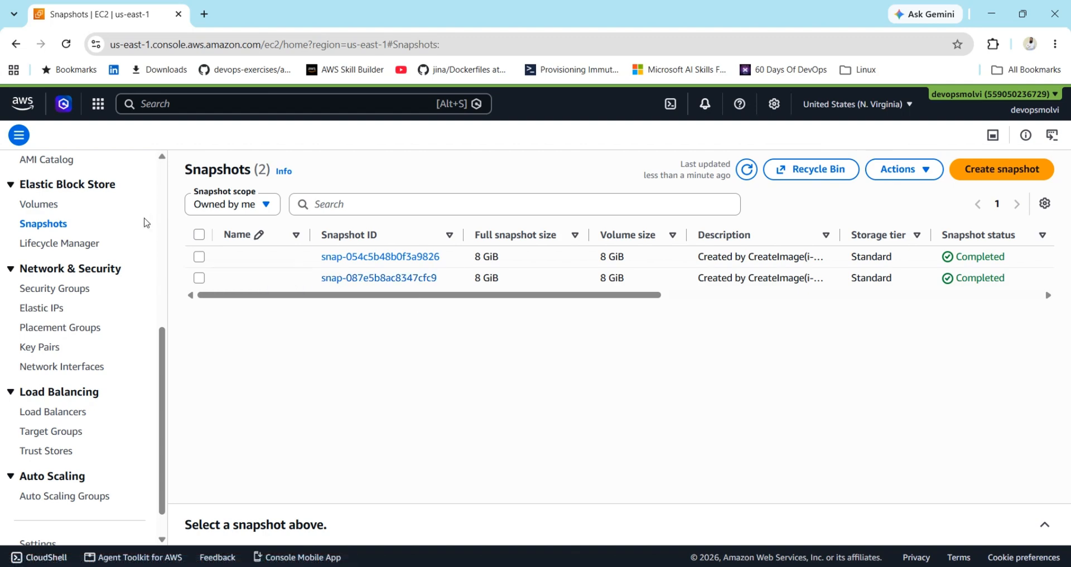
{"action": "left_click", "coordinate": [161, 201]}
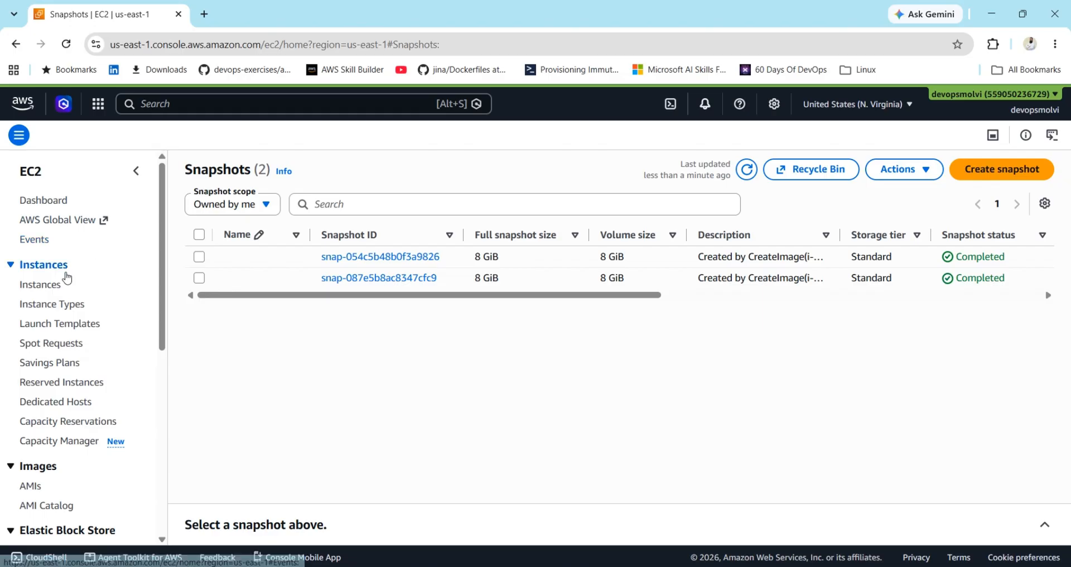
{"action": "left_click", "coordinate": [56, 202]}
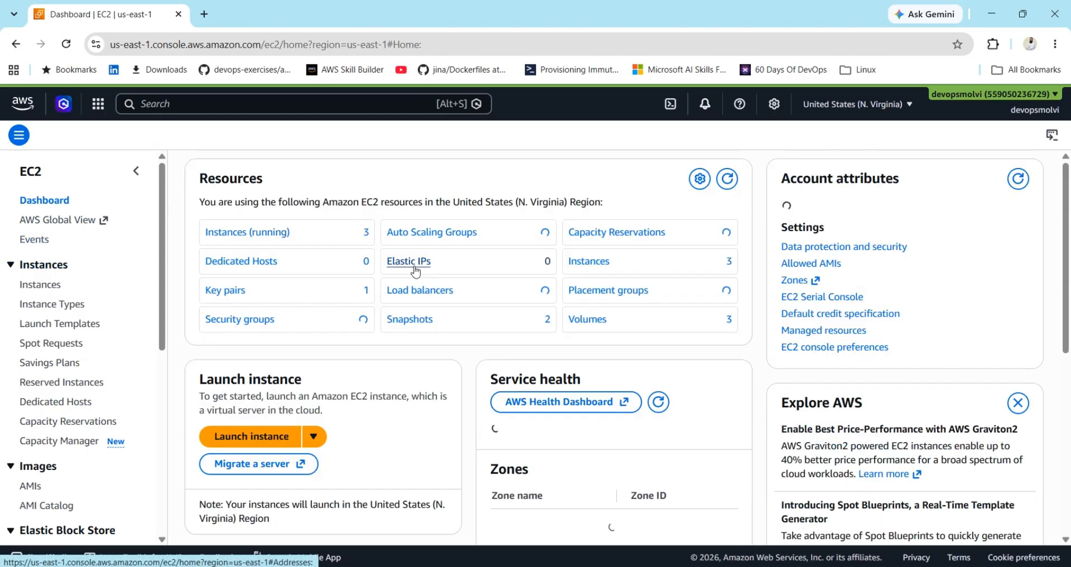
{"action": "left_click", "coordinate": [244, 233]}
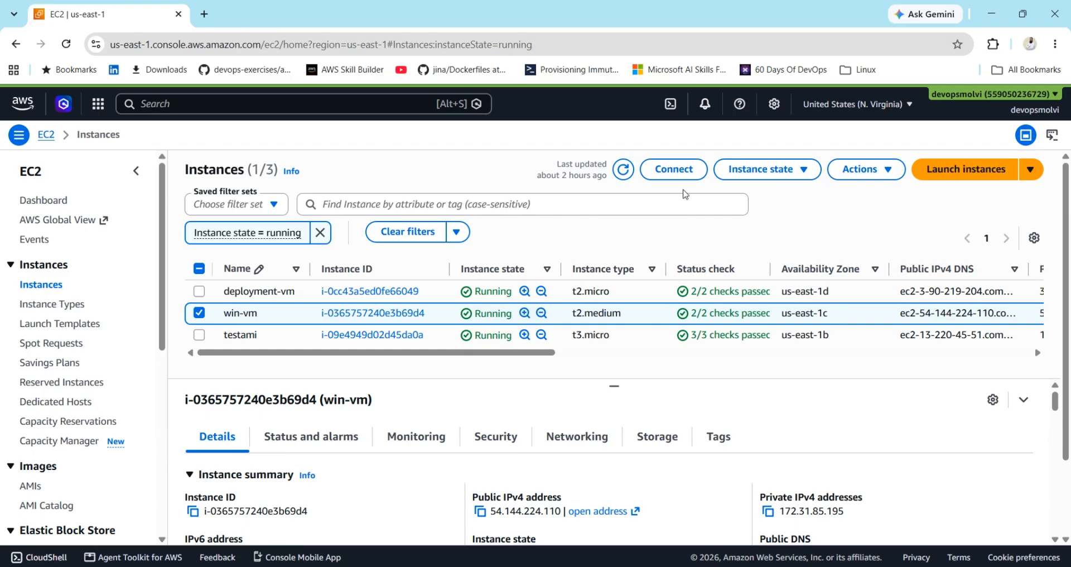
{"action": "left_click", "coordinate": [797, 170]}
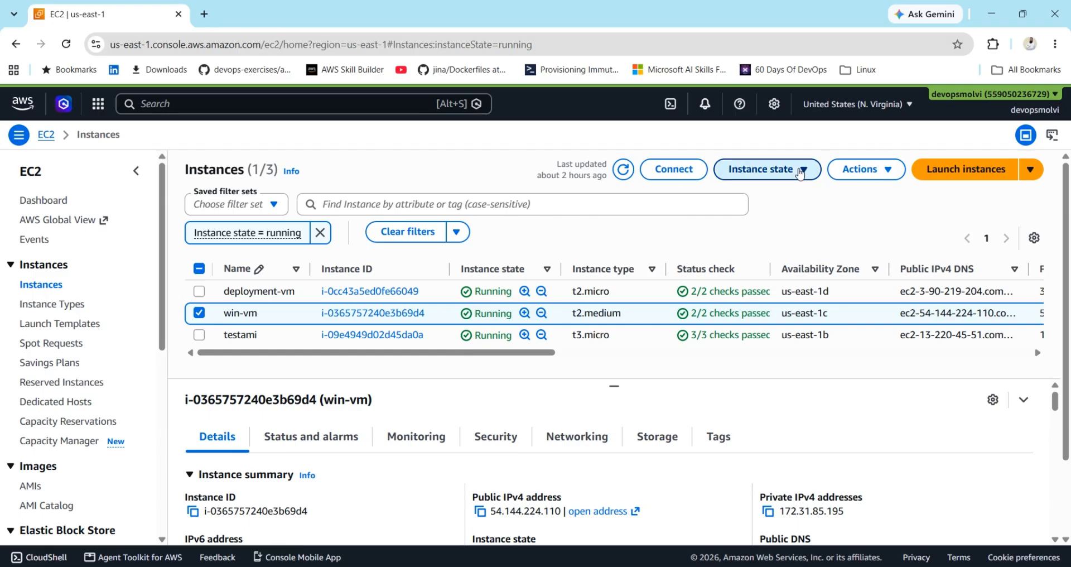
{"action": "left_click", "coordinate": [766, 279]}
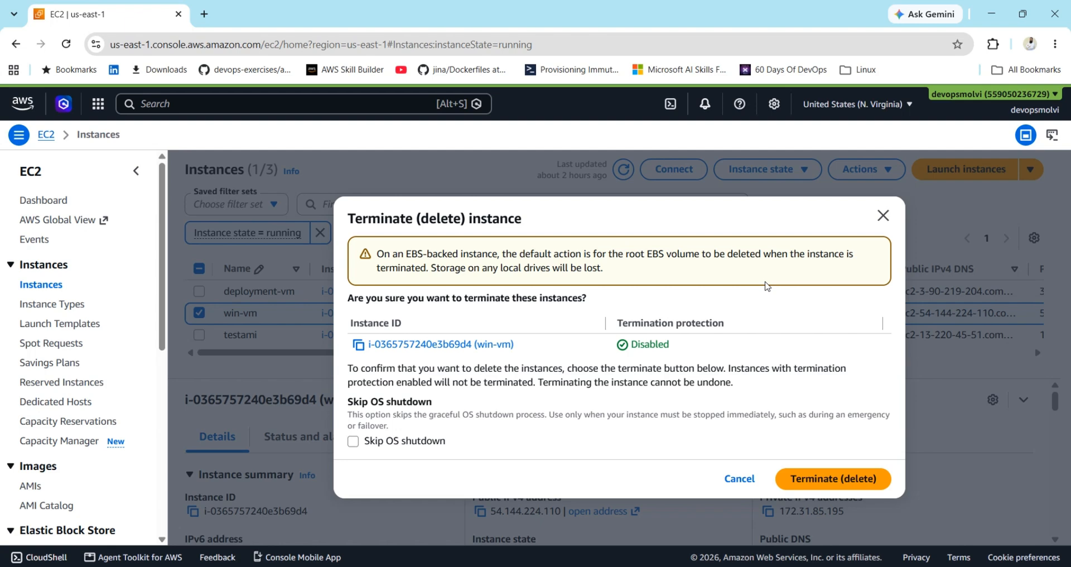
{"action": "left_click", "coordinate": [738, 478]}
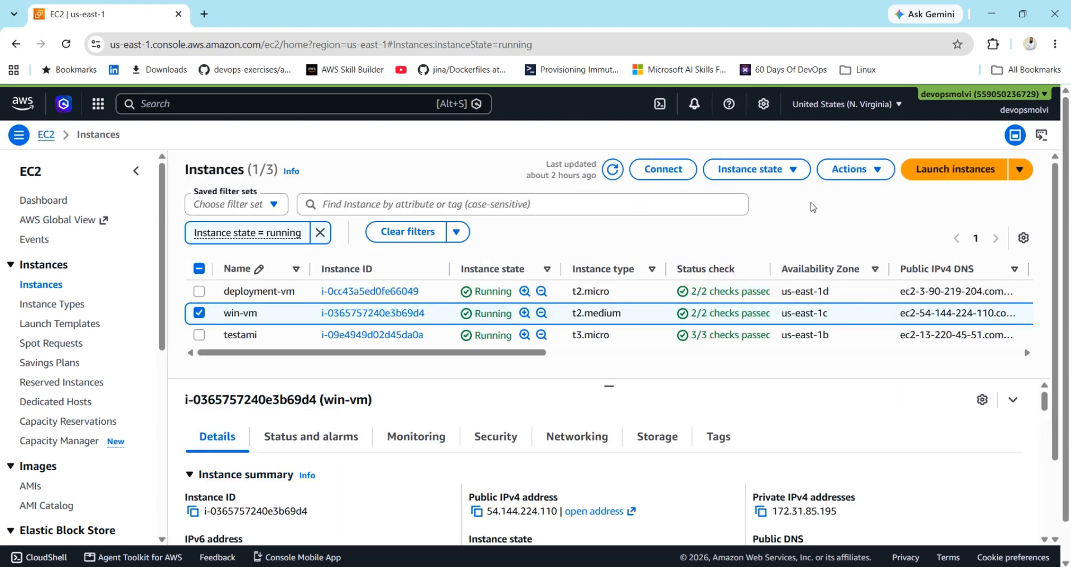
Terminate the selected win-vm instance without skipping OS shutdown, and refresh the instances list.
{"action": "left_click", "coordinate": [773, 170]}
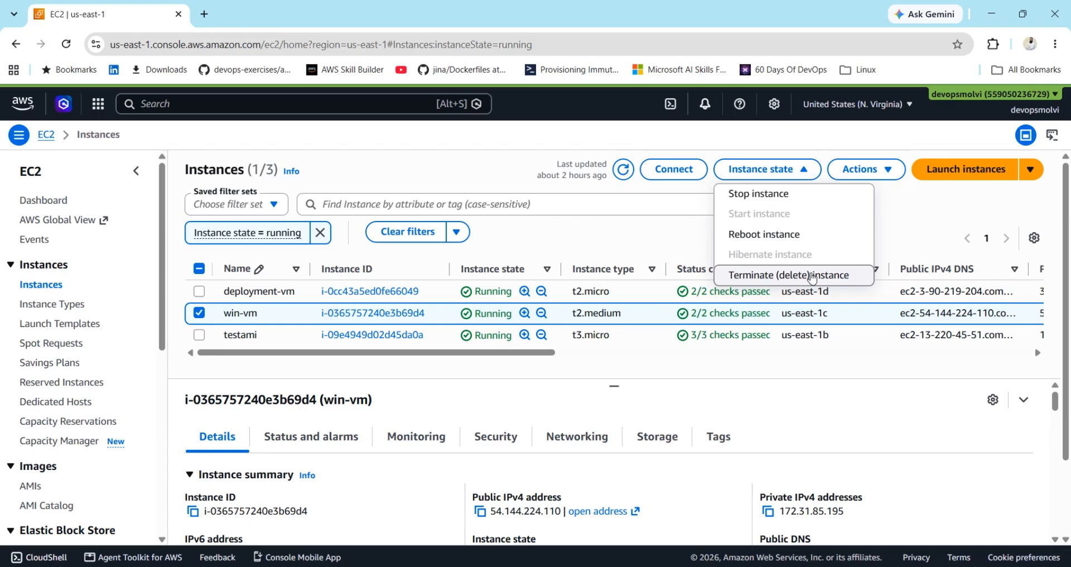
{"action": "left_click", "coordinate": [792, 275]}
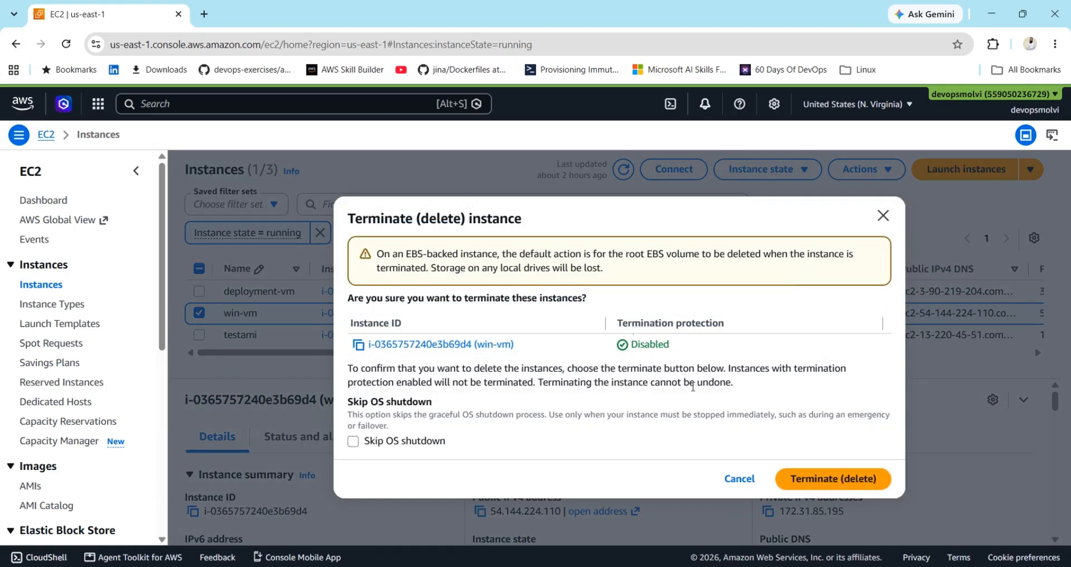
{"action": "left_click", "coordinate": [833, 479]}
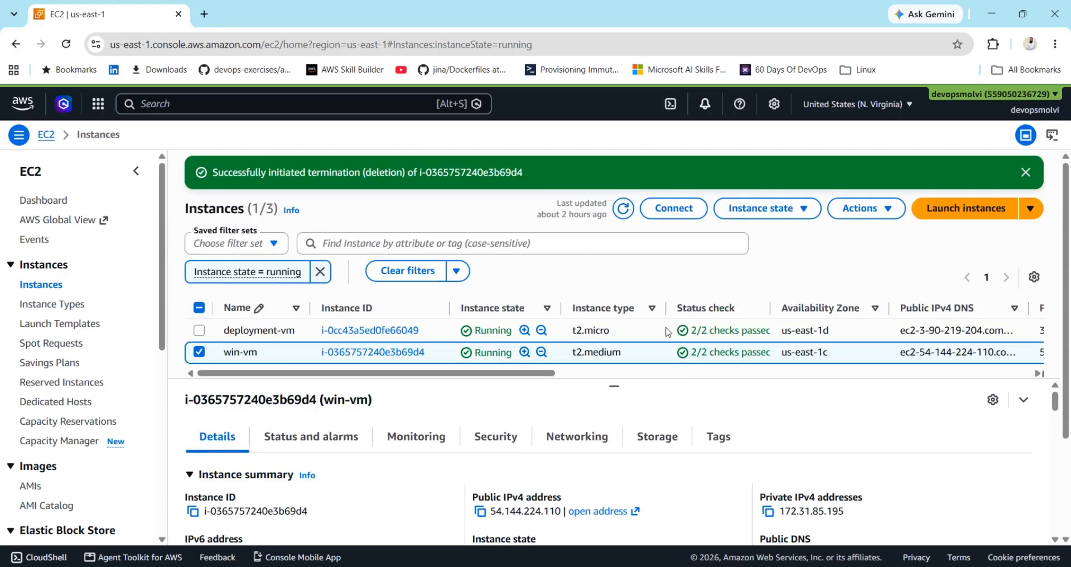
{"action": "left_click", "coordinate": [628, 215]}
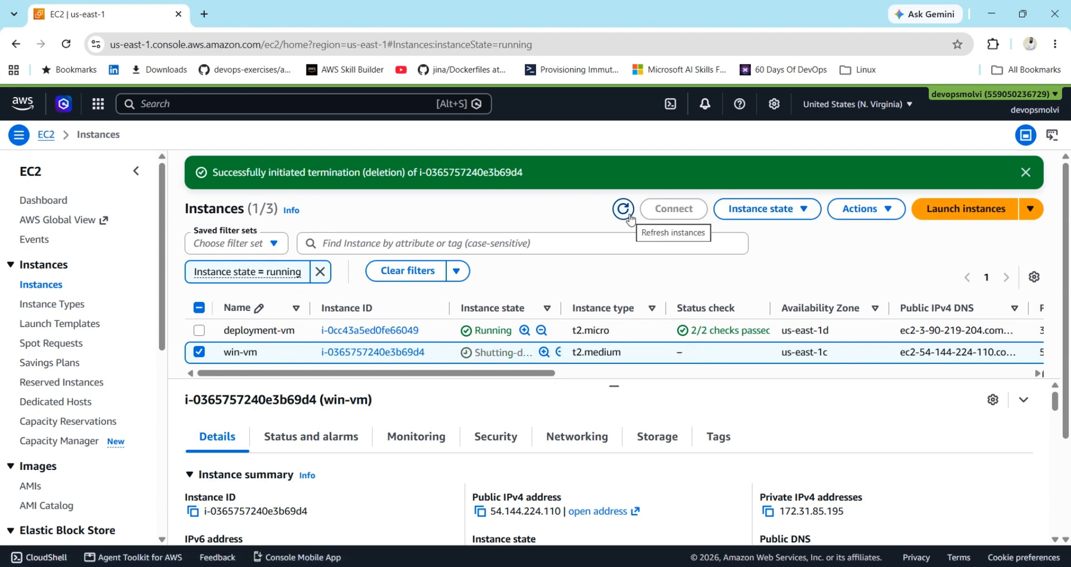
{"action": "left_click", "coordinate": [624, 210]}
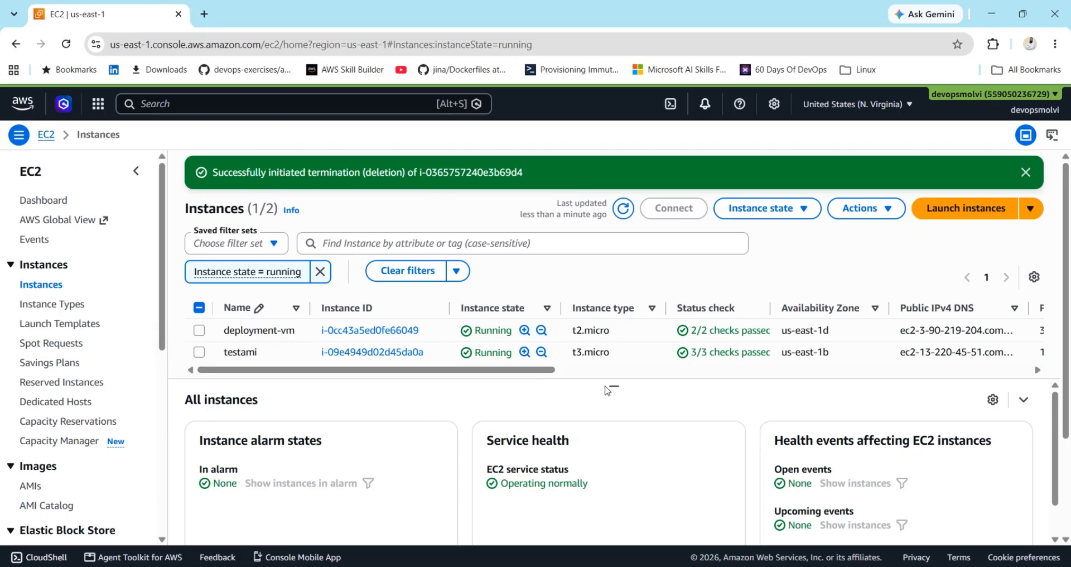
Enlarge the instances table and check it with the Terminated preset filter, clearing the filter to list all instances.
{"action": "left_click_drag", "start_coordinate": [614, 385], "coordinate": [615, 424]}
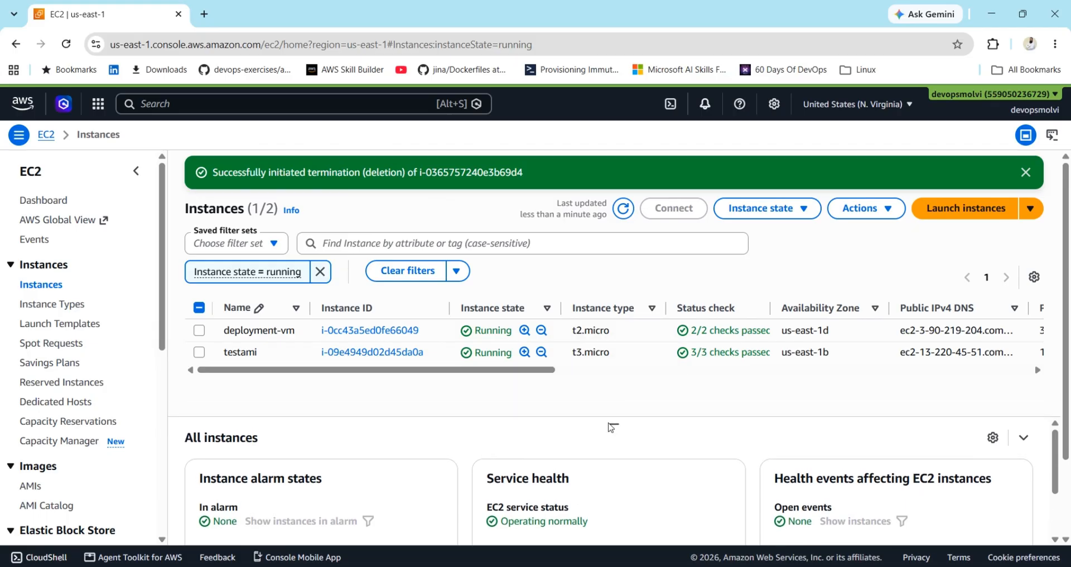
{"action": "left_click", "coordinate": [272, 243]}
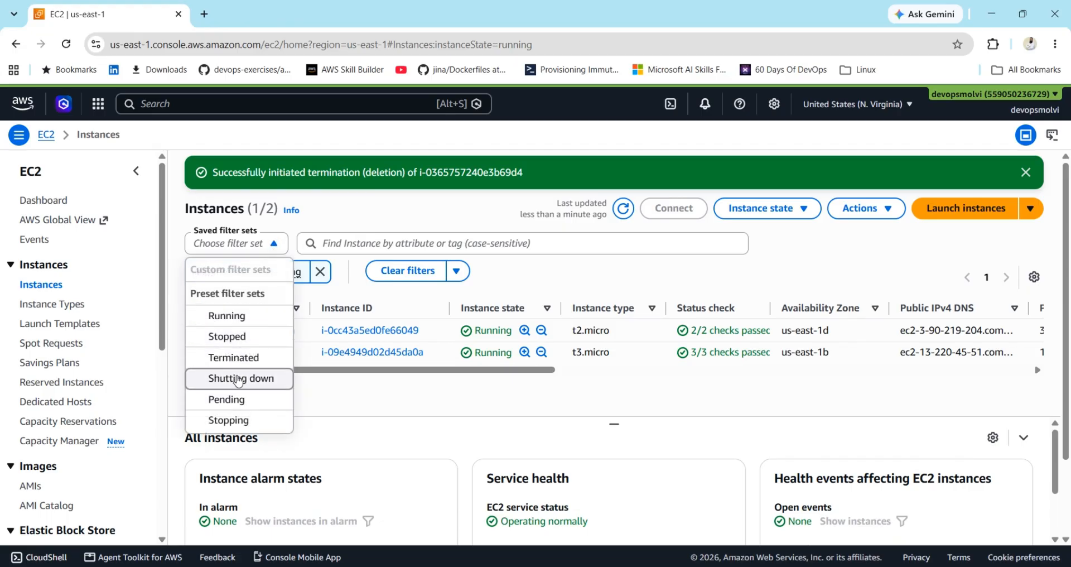
{"action": "left_click", "coordinate": [238, 358]}
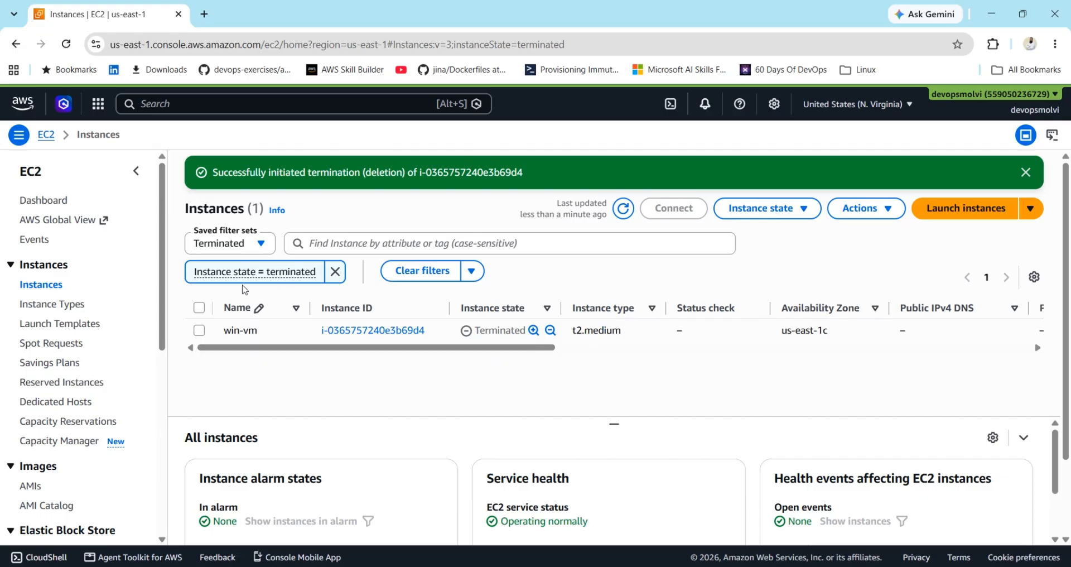
{"action": "left_click", "coordinate": [335, 272]}
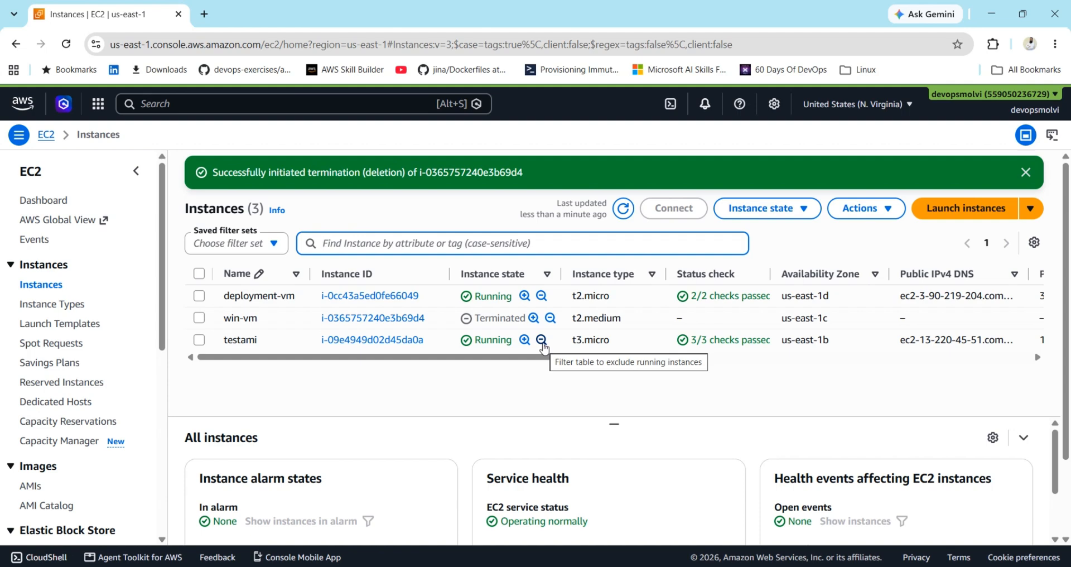
Terminate the testami instance without skipping OS shutdown, and dismiss the termination notifications.
{"action": "left_click", "coordinate": [199, 340]}
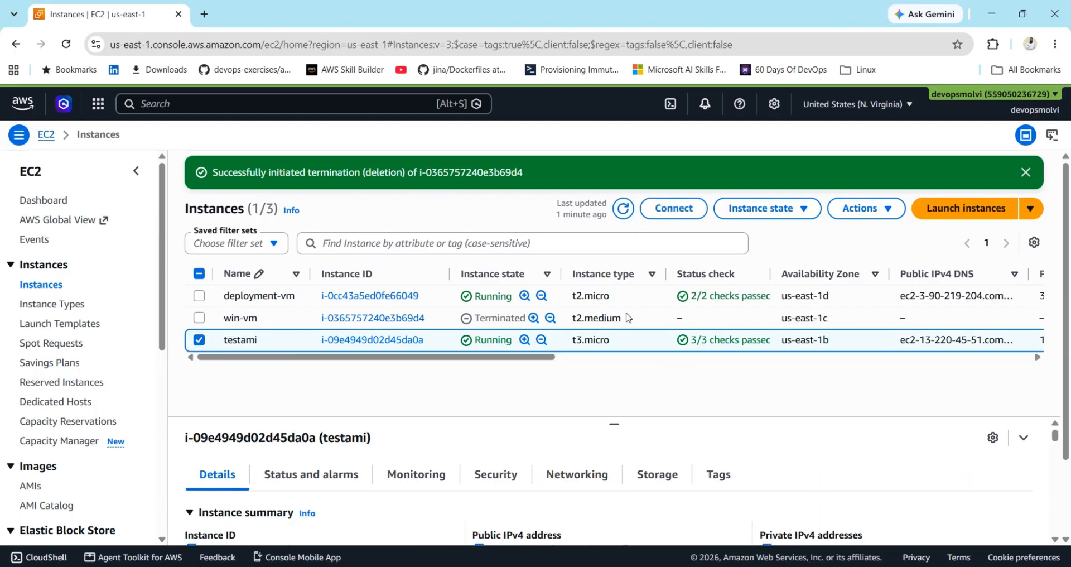
{"action": "left_click", "coordinate": [770, 208]}
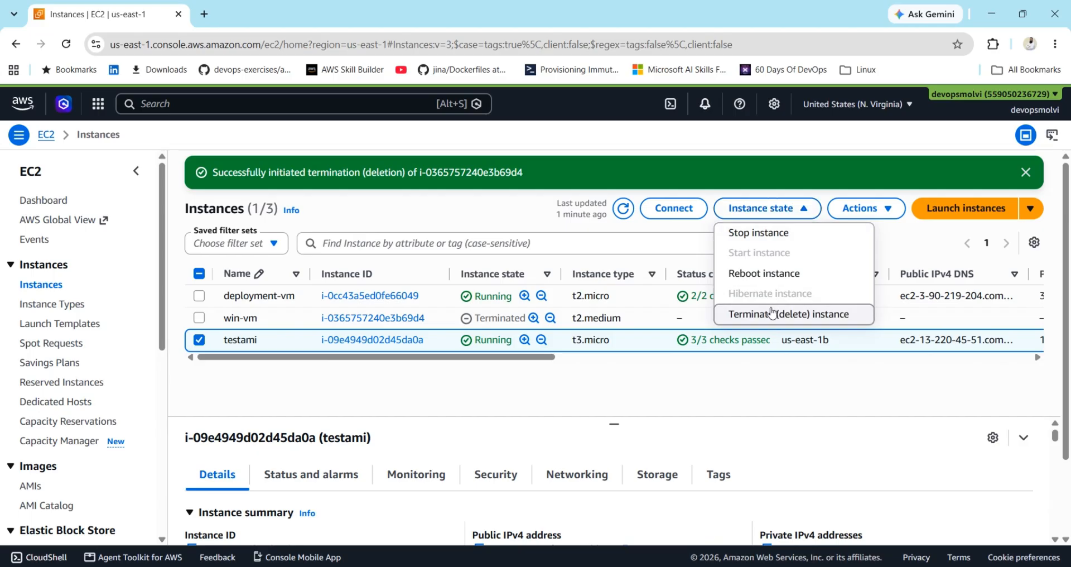
{"action": "left_click", "coordinate": [772, 313]}
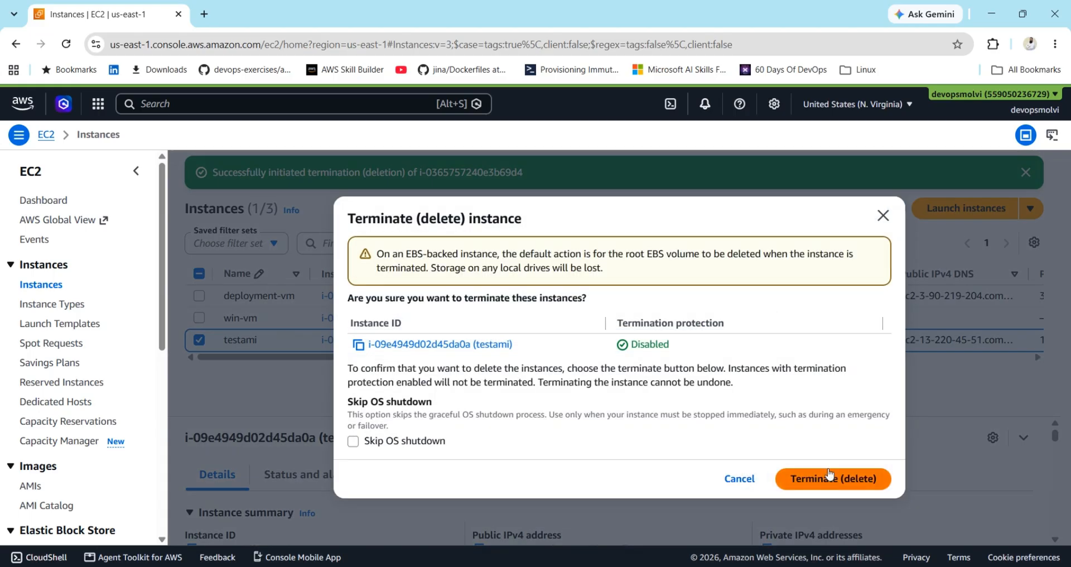
{"action": "left_click", "coordinate": [864, 478]}
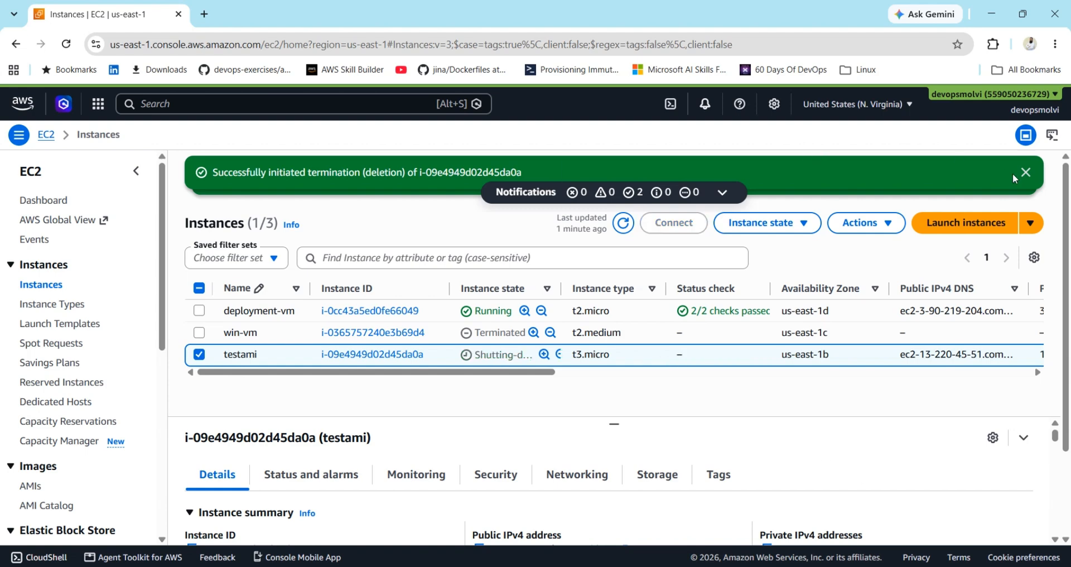
{"action": "left_click", "coordinate": [1027, 174]}
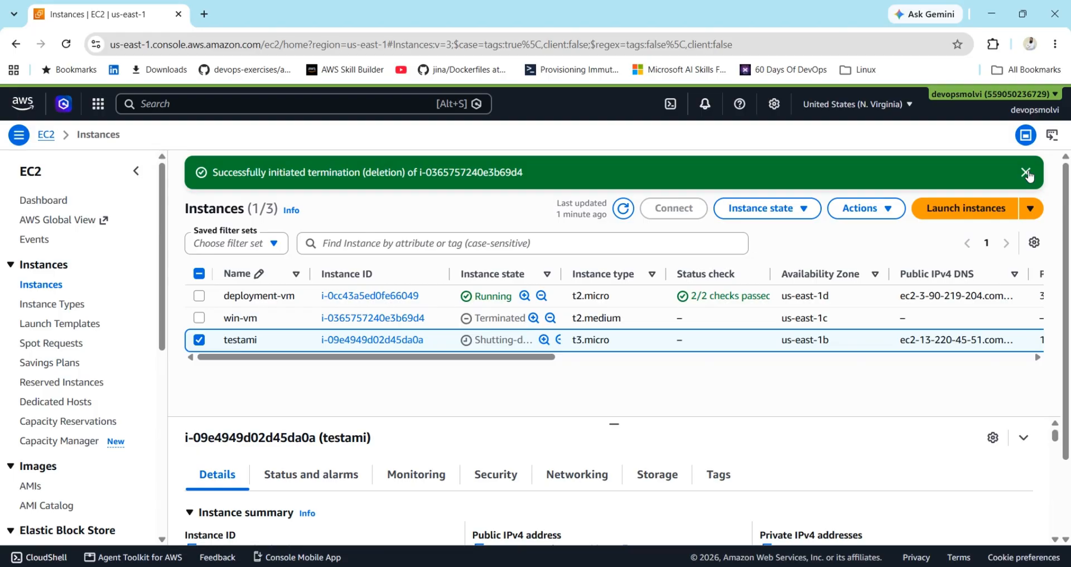
{"action": "left_click", "coordinate": [1027, 173]}
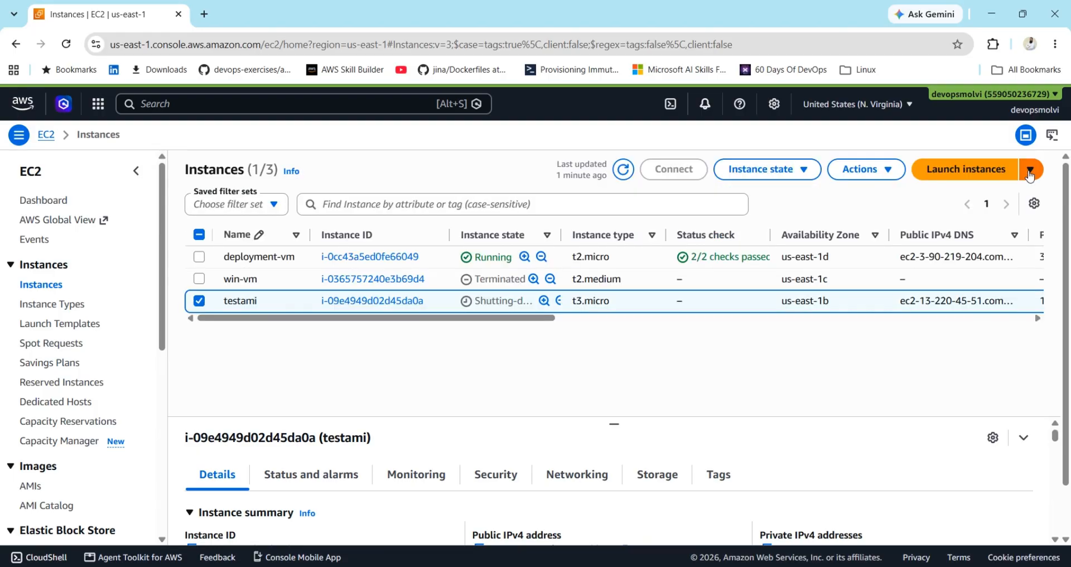
Go to Billing and Cost Management and examine the current month's total forecasted cost in Cost Explorer.
{"action": "left_click", "coordinate": [1034, 112]}
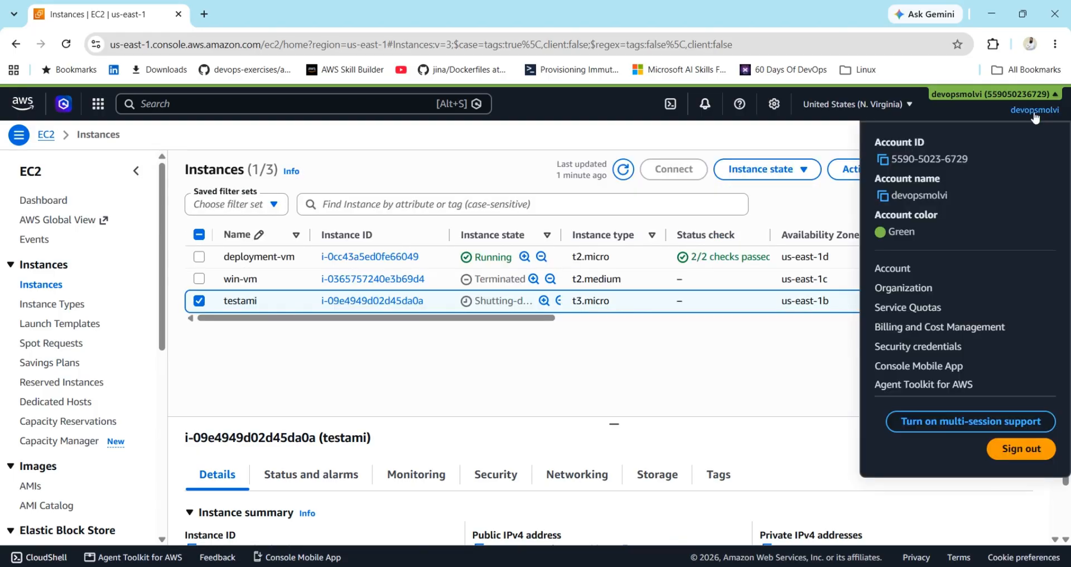
{"action": "left_click", "coordinate": [896, 325]}
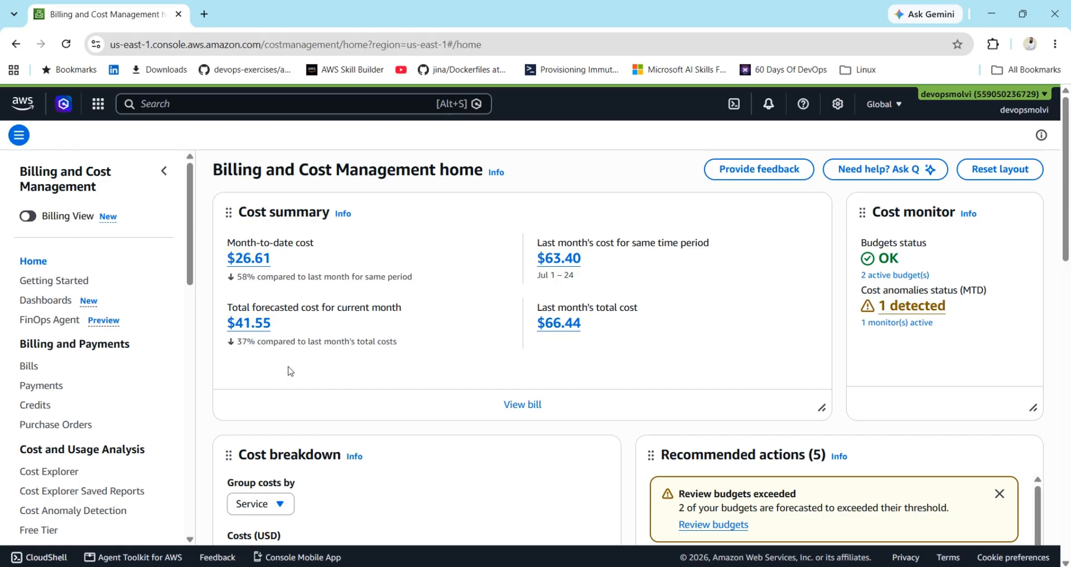
{"action": "left_click", "coordinate": [250, 324]}
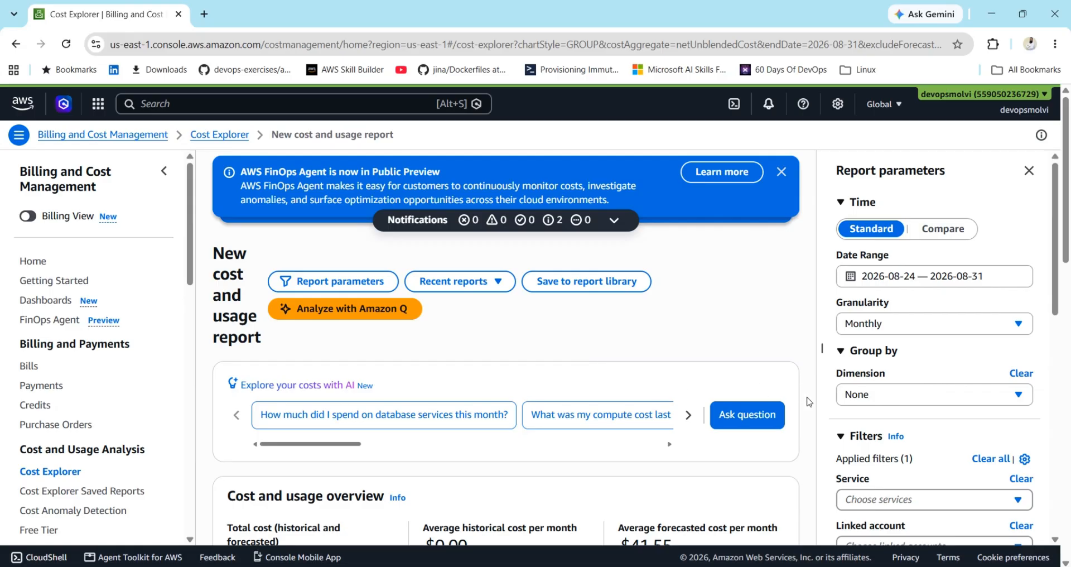
{"action": "scroll", "coordinate": [809, 401], "scroll_direction": "down", "scroll_amount": 3}
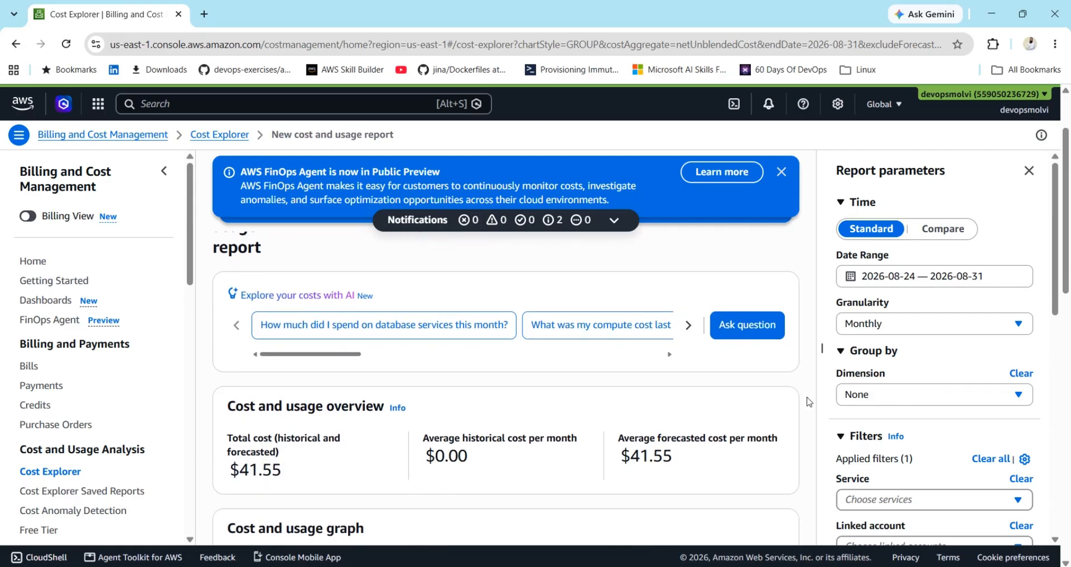